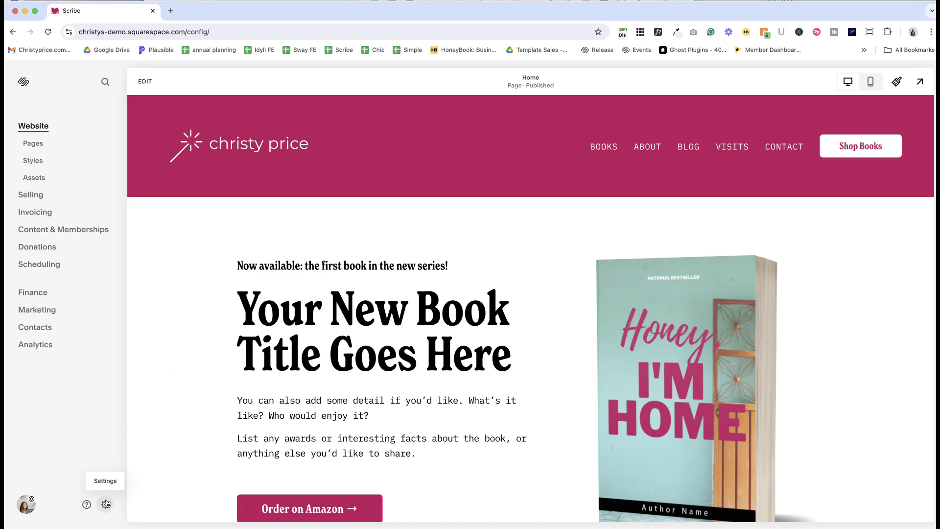
# - Open the Website settings from the Settings gear in the left sidebar
pyautogui.click(105, 505)
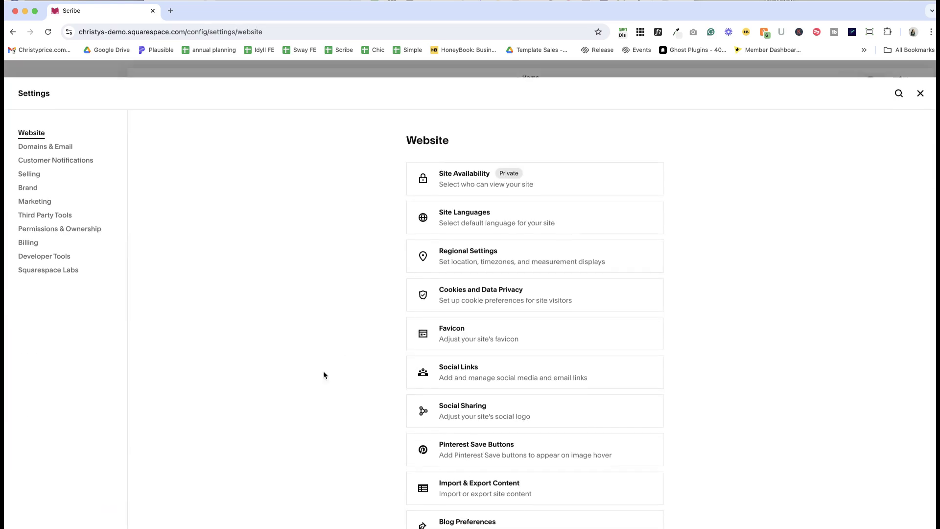
# - Open Cookies and Data Privacy and toggle the Manage cookies and Decline all buttons off and back on
pyautogui.click(489, 302)
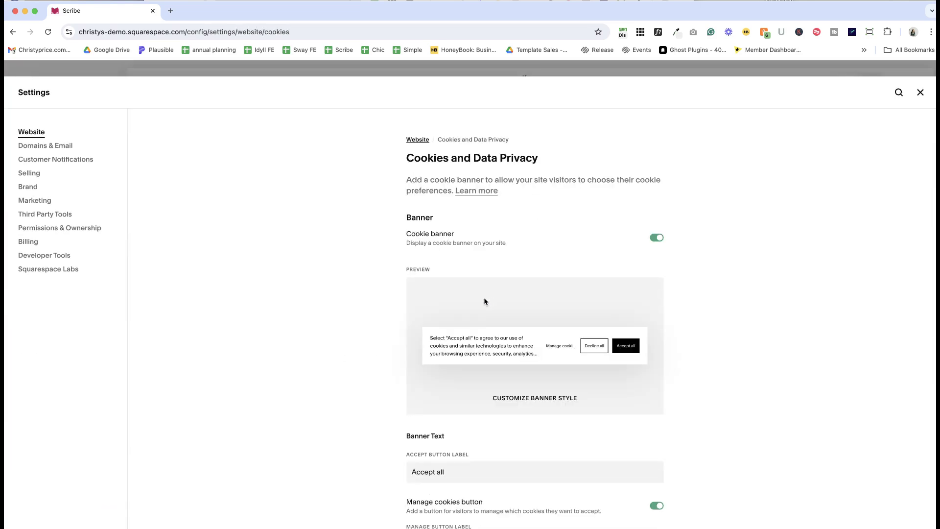
pyautogui.scroll(-5, 488, 301)
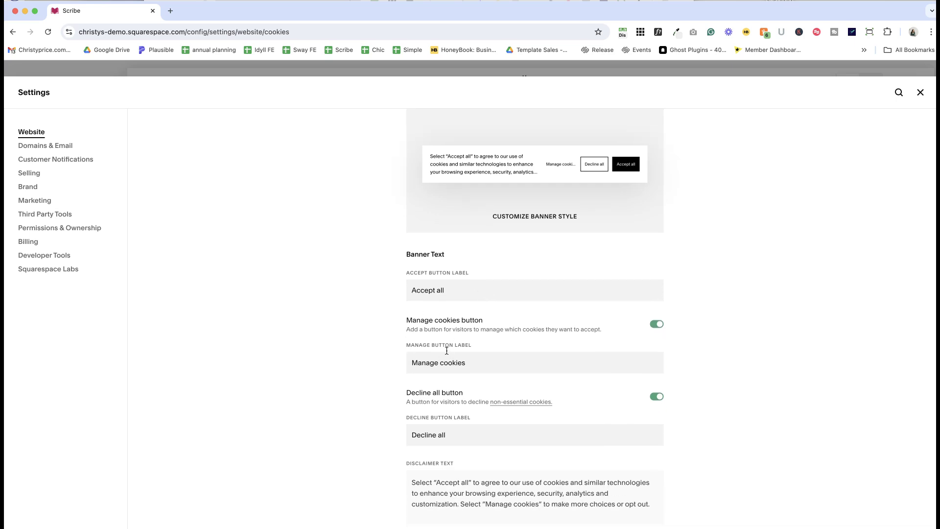
pyautogui.scroll(-1, 466, 274)
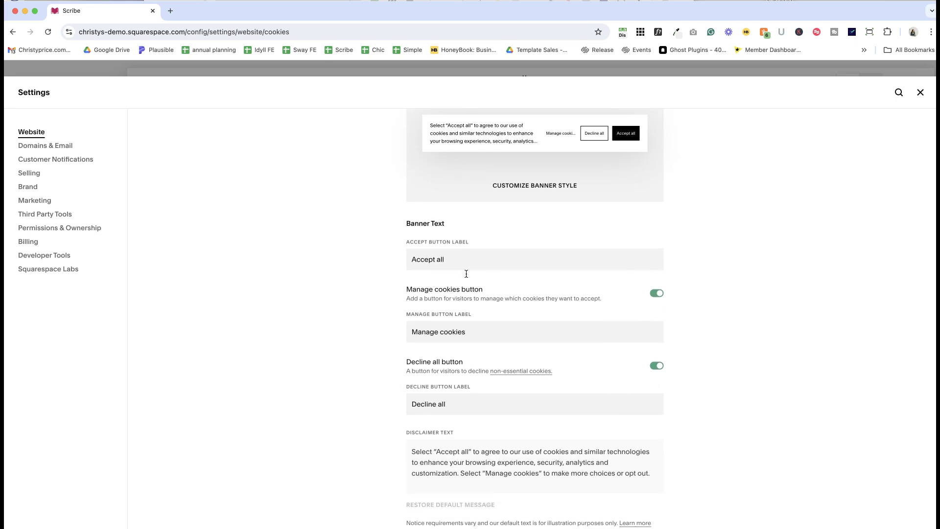
pyautogui.click(656, 292)
pyautogui.click(655, 293)
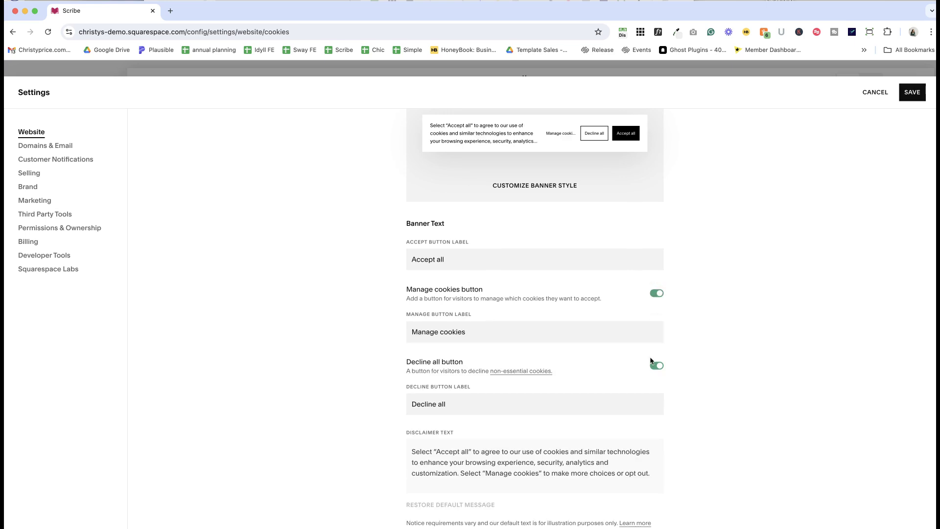
pyautogui.click(655, 368)
pyautogui.click(657, 365)
# - Review the Accept all, Manage cookies and Decline all labels, and select 'browsing' in the disclaimer to link it
pyautogui.scroll(-1, 441, 244)
pyautogui.click(439, 248)
pyautogui.tripleClick(439, 248)
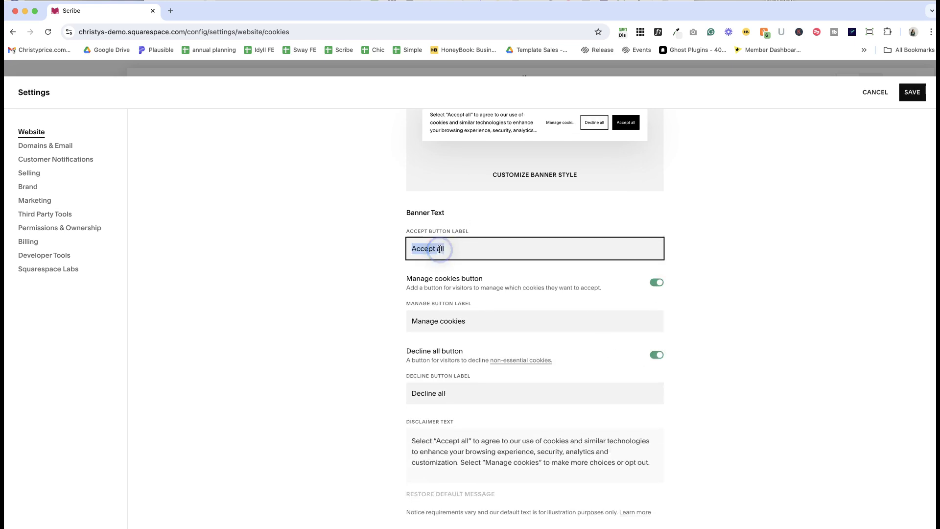
pyautogui.click(458, 320)
pyautogui.tripleClick(459, 320)
pyautogui.click(448, 392)
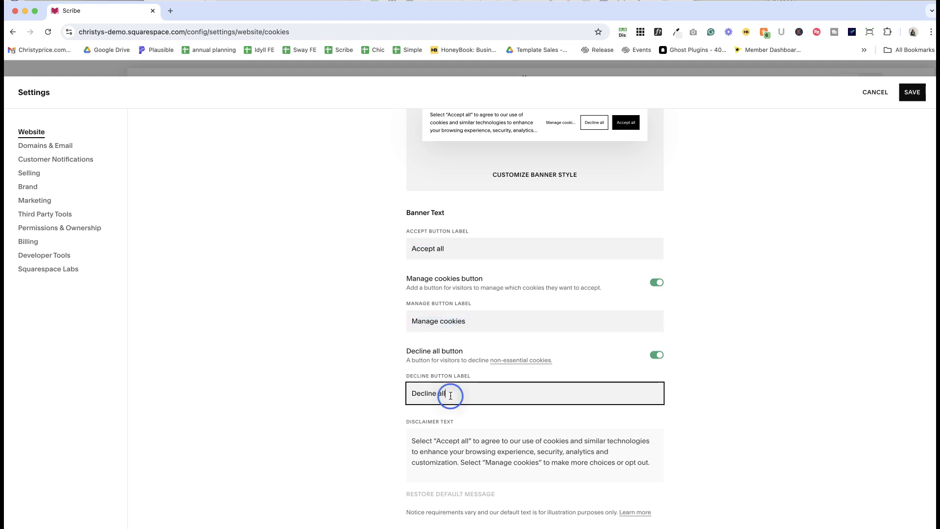
pyautogui.tripleClick(450, 395)
pyautogui.doubleClick(476, 451)
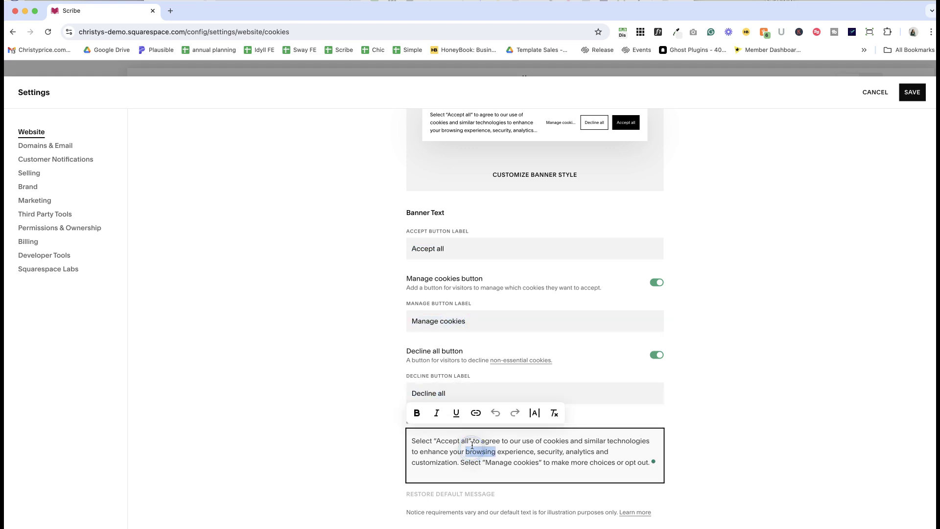
pyautogui.click(476, 413)
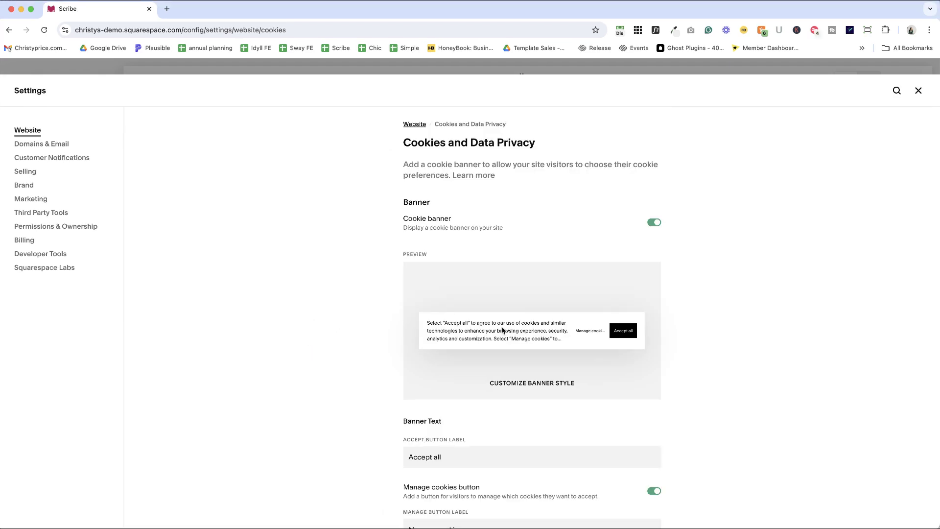
# - Try the Dark 1 theme at top left and enlarge the disclaimer text to 0.9rem
pyautogui.click(528, 390)
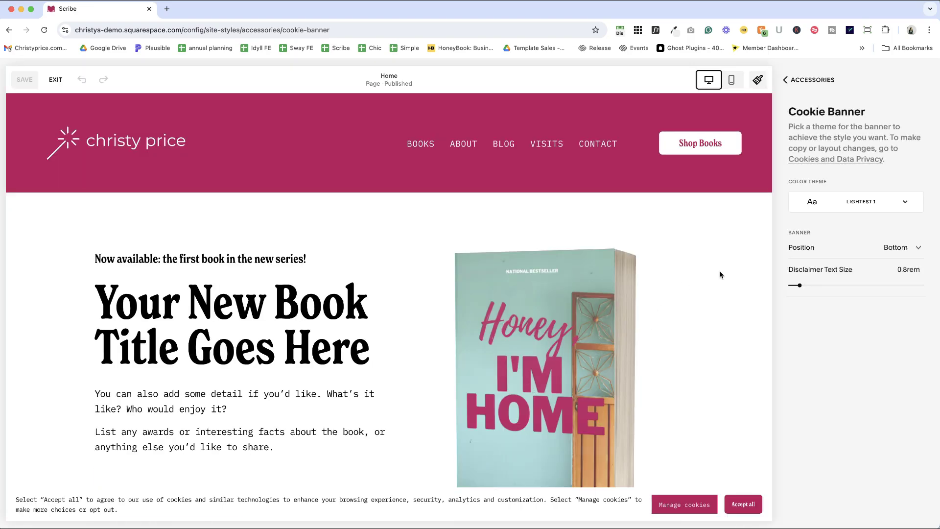
pyautogui.click(891, 204)
pyautogui.click(857, 304)
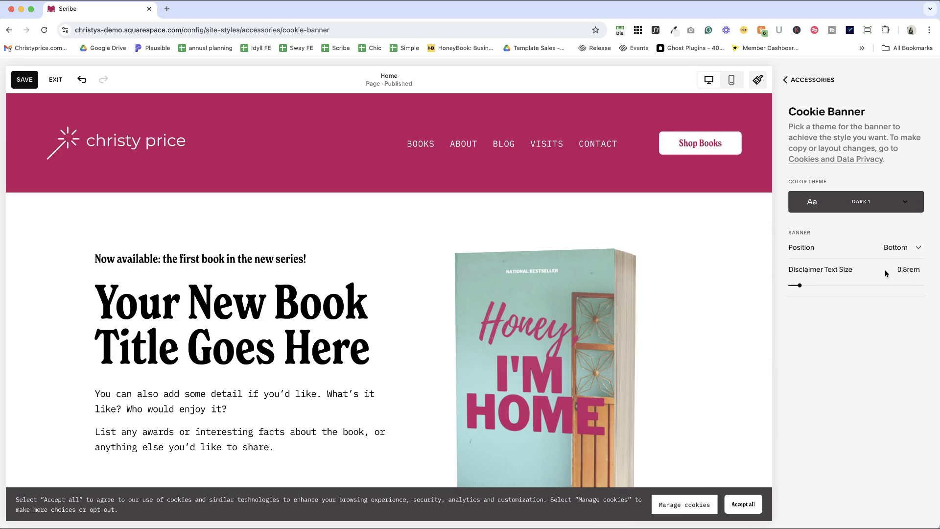
pyautogui.click(899, 248)
pyautogui.click(890, 218)
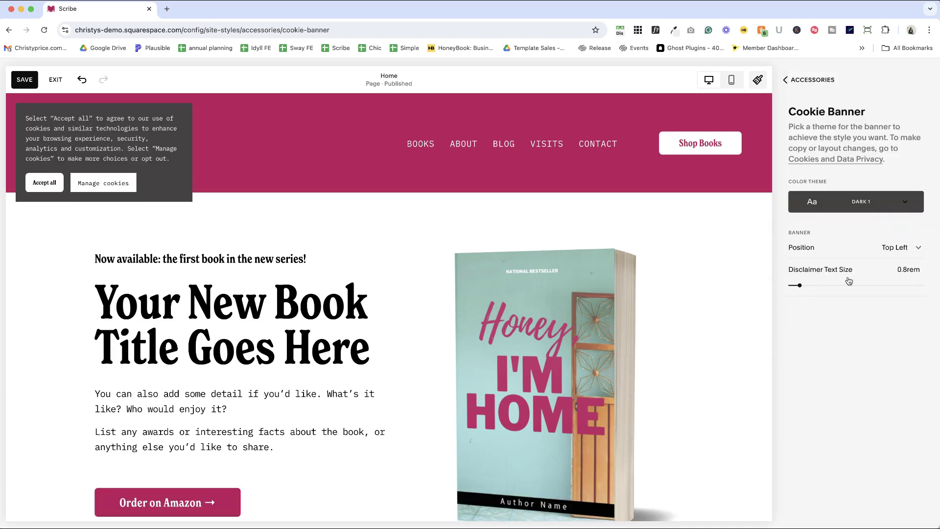
pyautogui.moveTo(799, 285); pyautogui.dragTo(801, 284)
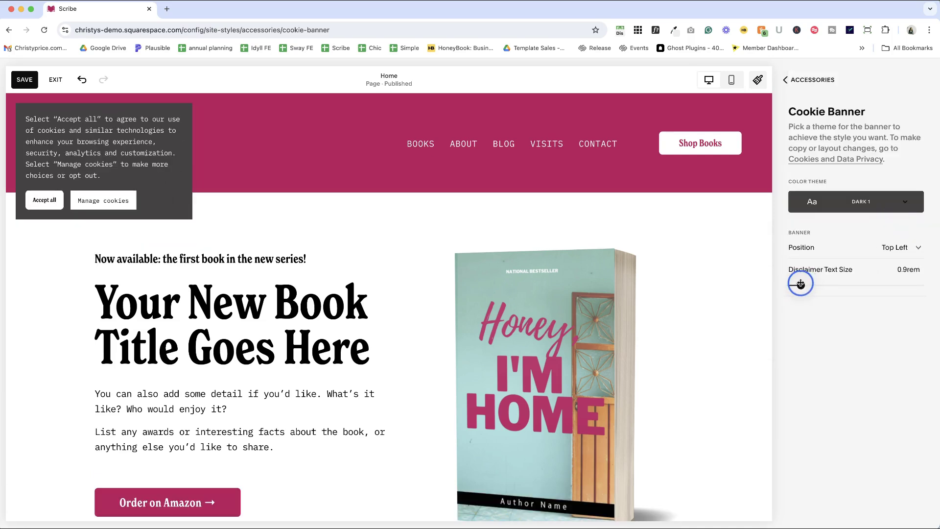
# - Switch the banner to the Bright 2 theme at the bottom right and close the styling panel
pyautogui.click(823, 204)
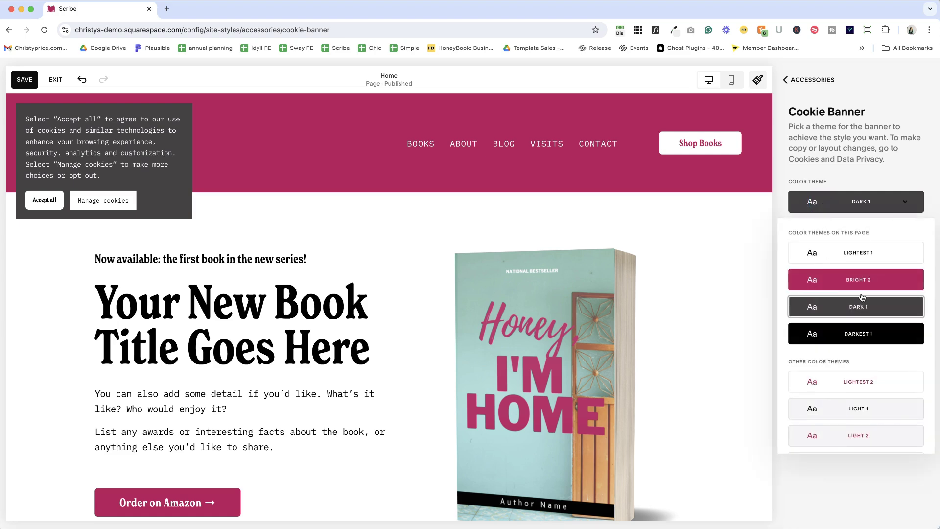
pyautogui.click(862, 290)
pyautogui.click(921, 245)
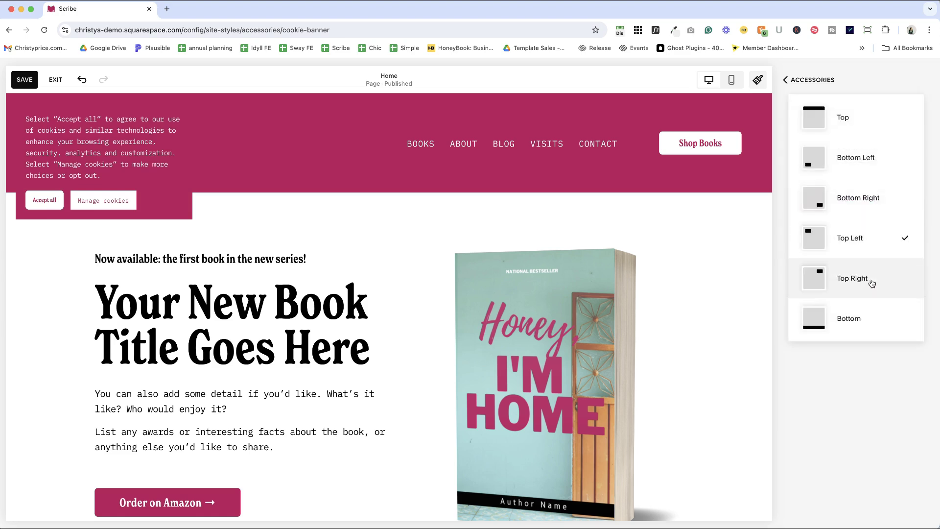
pyautogui.click(855, 208)
pyautogui.click(853, 204)
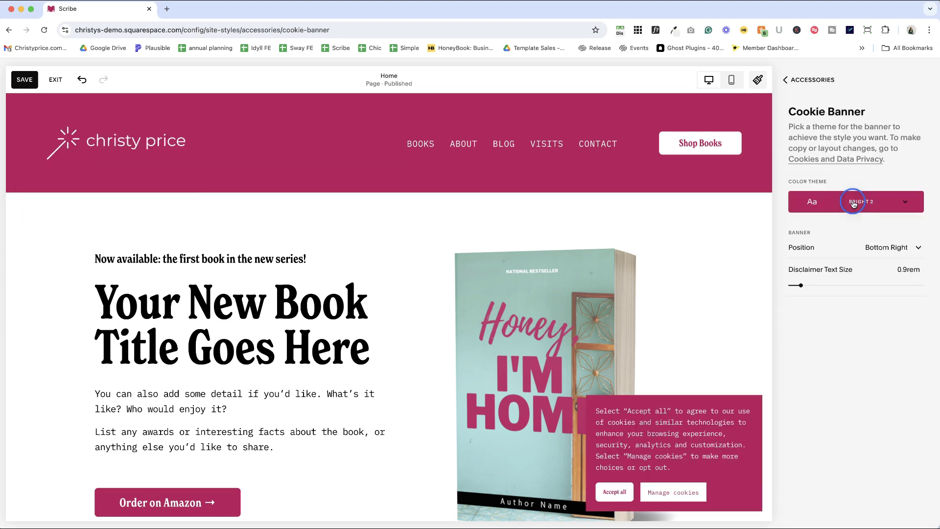
pyautogui.press('Escape')
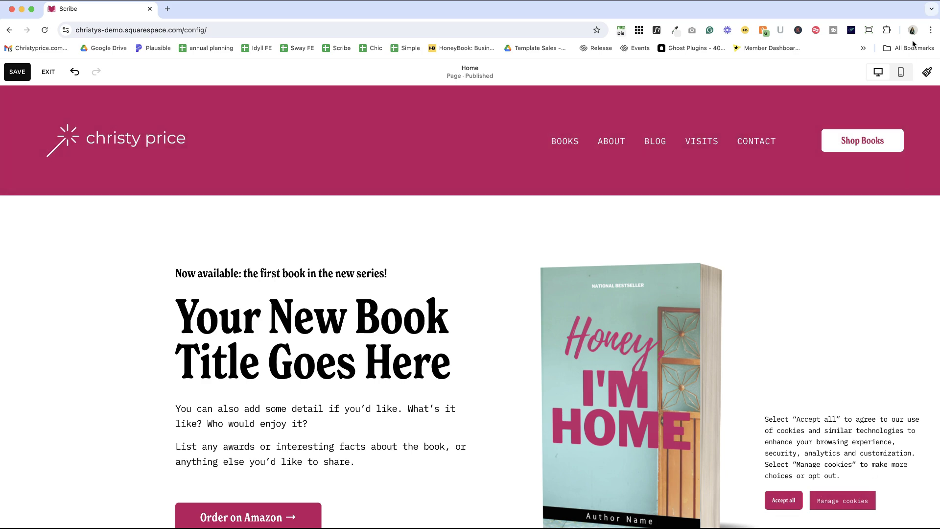
# - Set the Tertiary button shape to pill in Site Styles > Buttons
pyautogui.click(927, 72)
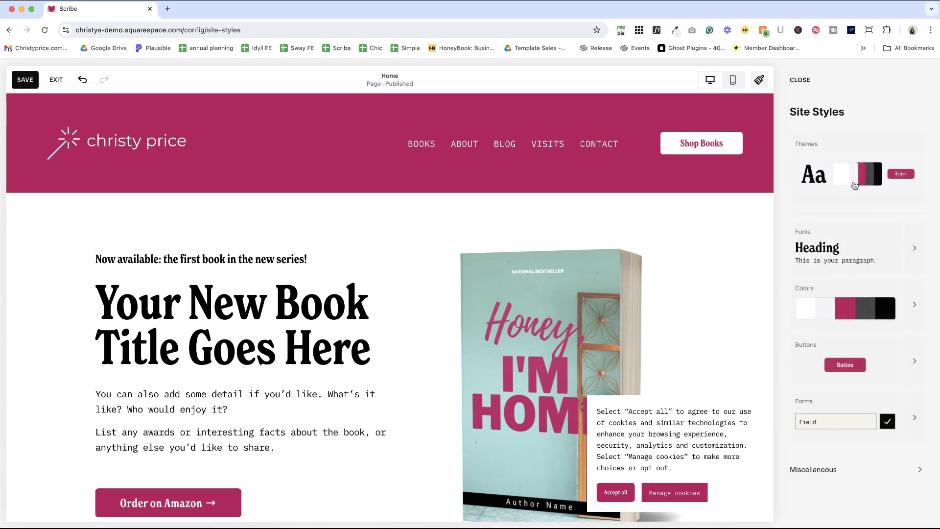
pyautogui.click(913, 367)
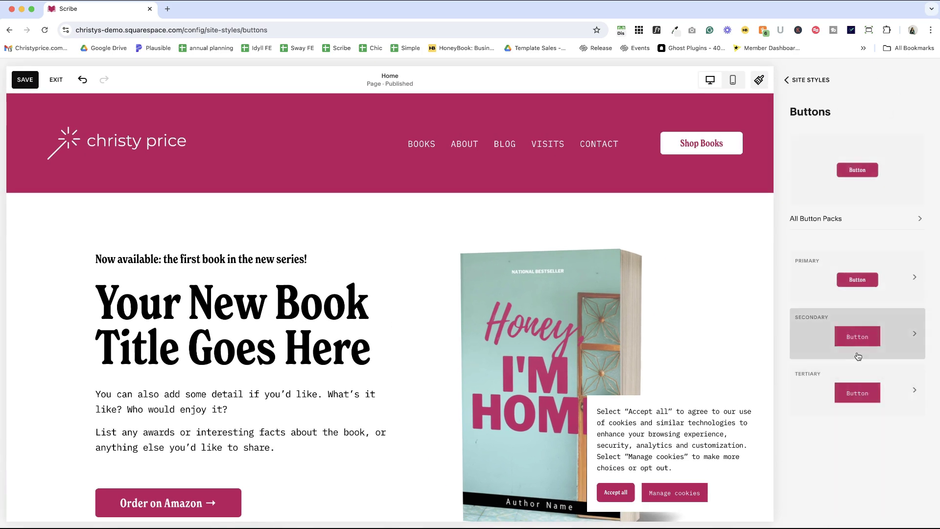
pyautogui.click(903, 394)
pyautogui.click(902, 258)
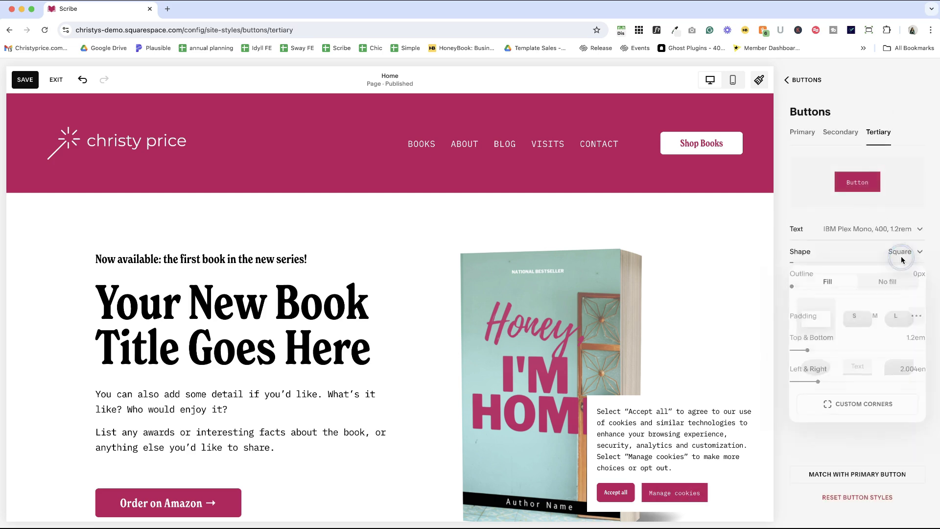
pyautogui.click(752, 254)
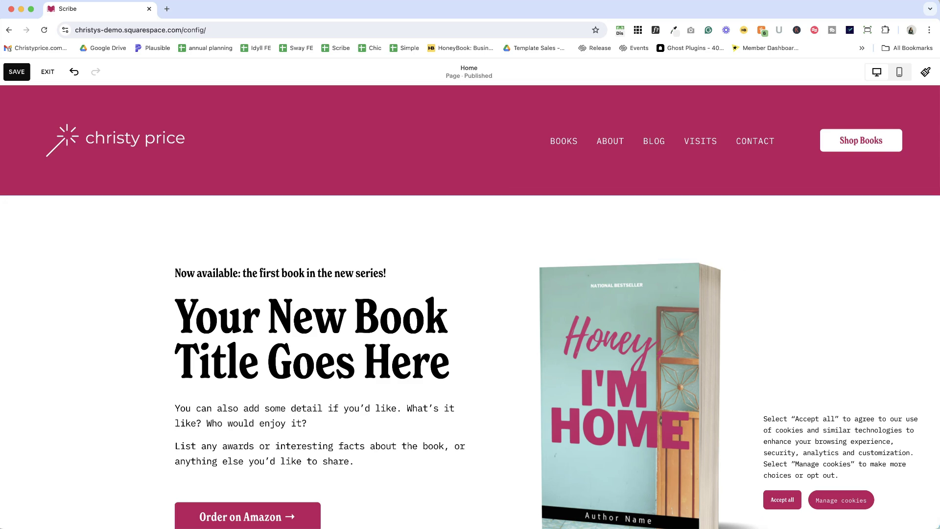
# - In Manage cookies, toggle advertising and performance/analytics cookies off and back on, then save preferences
pyautogui.click(852, 500)
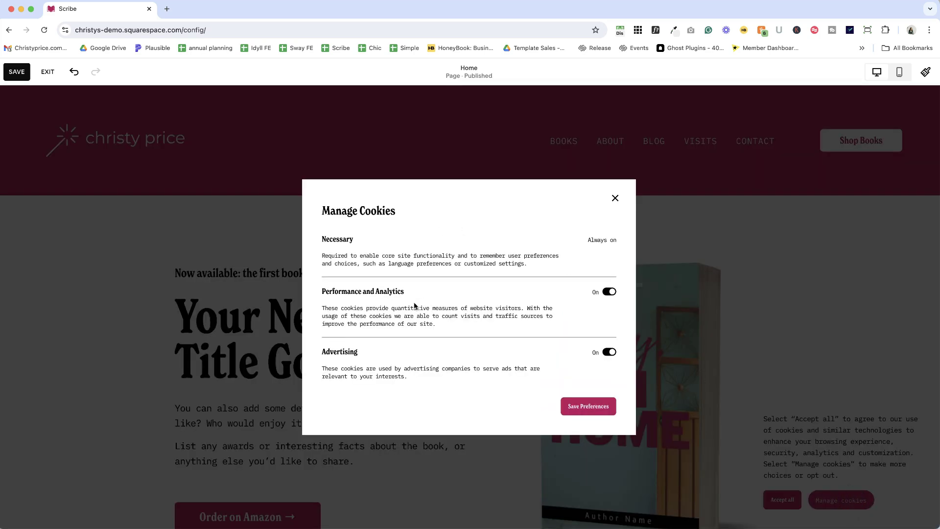
pyautogui.click(609, 352)
pyautogui.click(609, 292)
pyautogui.click(609, 292)
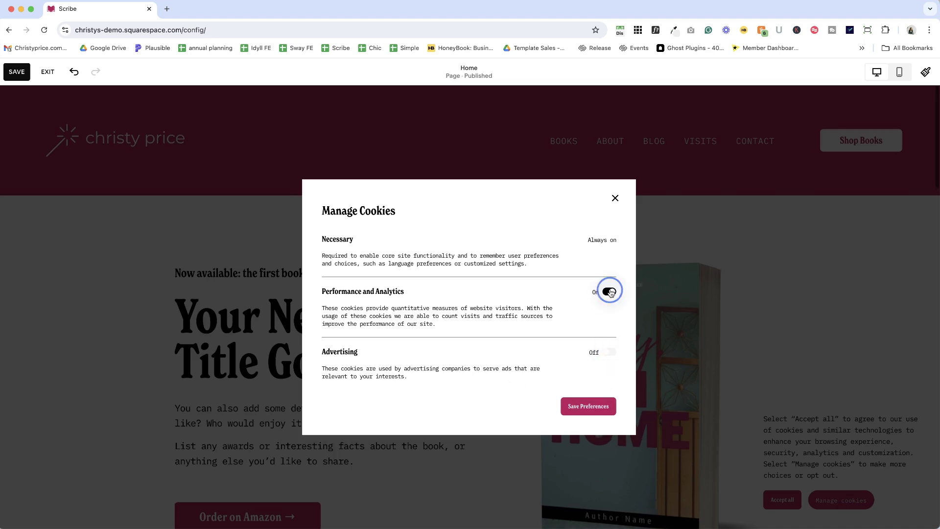
pyautogui.click(610, 352)
pyautogui.click(587, 407)
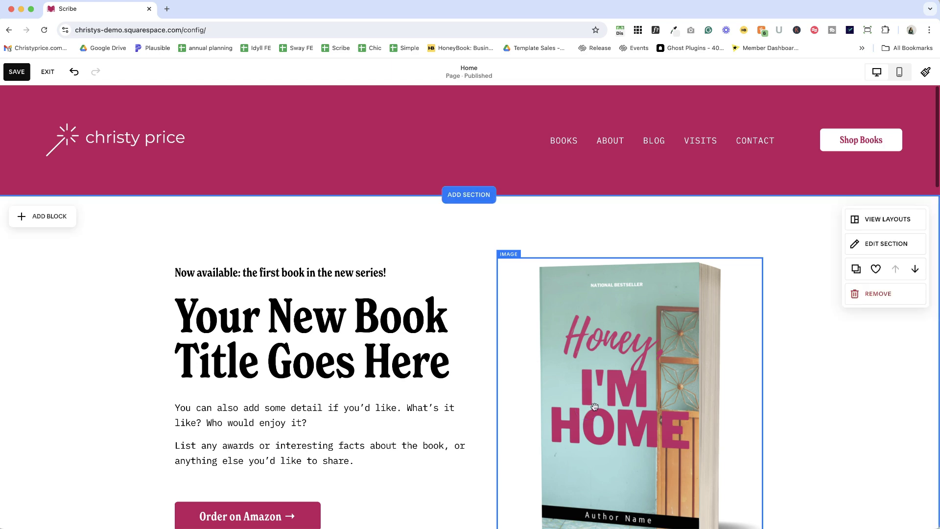
# - Exit the editor, reopen preferences from the Cookie Preferences pill, save, and return to Settings
pyautogui.press('Escape')
pyautogui.scroll(-15, 516, 312)
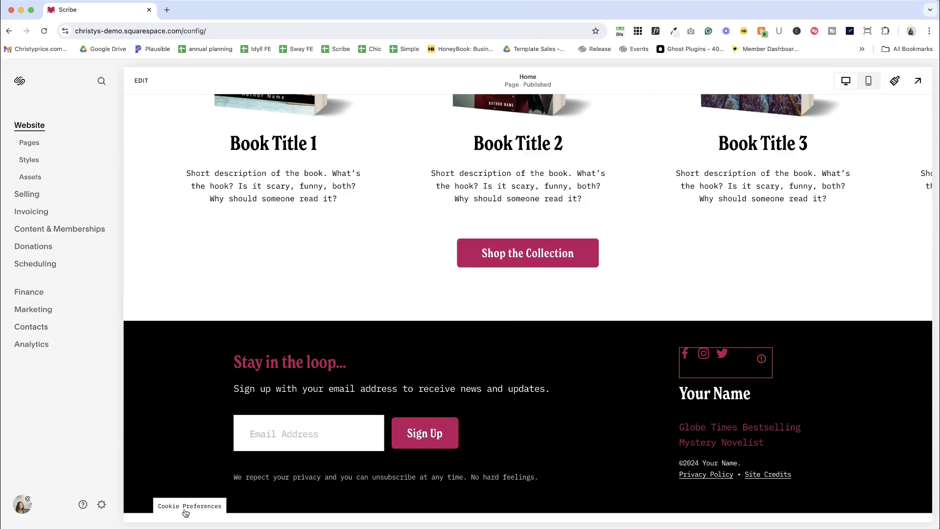
pyautogui.click(187, 511)
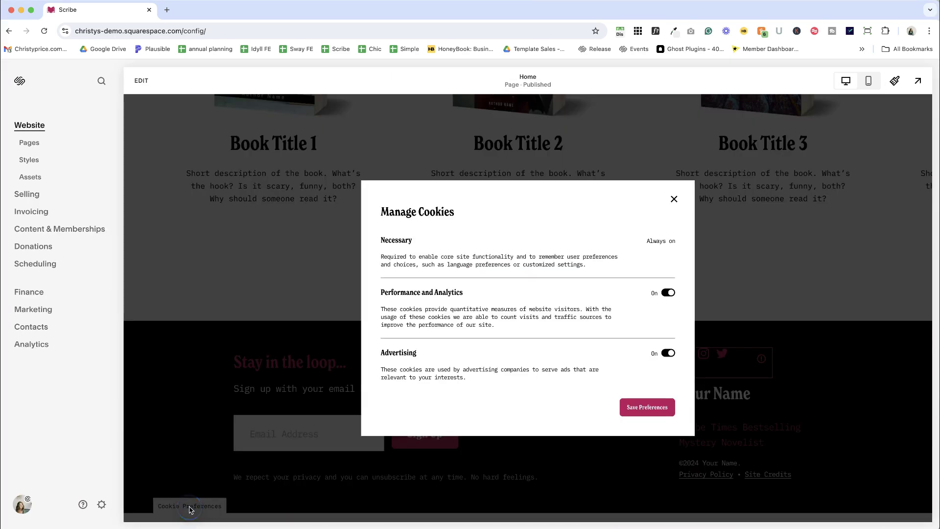
pyautogui.click(654, 407)
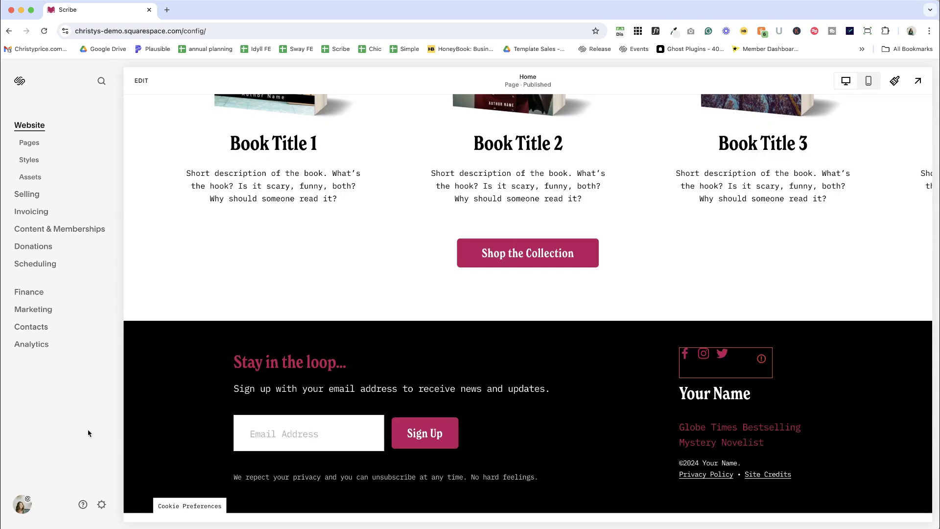
pyautogui.click(102, 504)
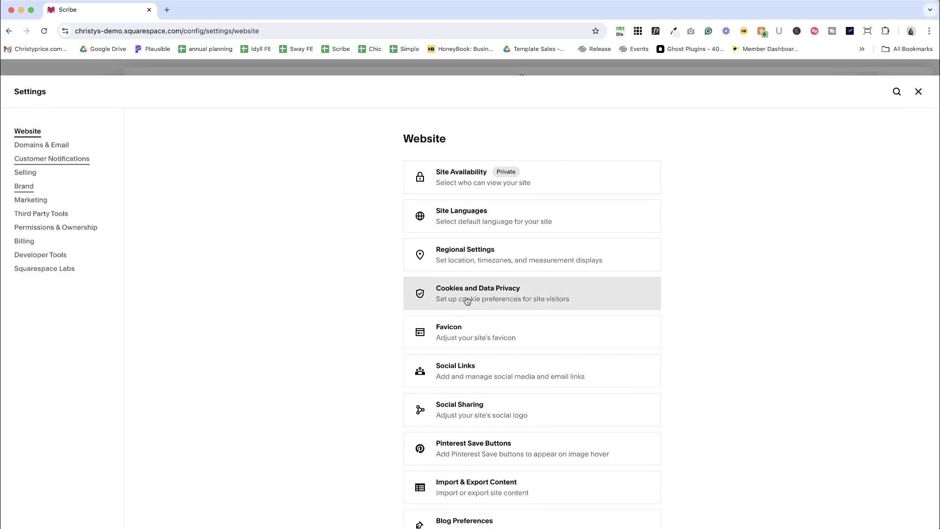
pyautogui.click(467, 300)
pyautogui.scroll(-10, 465, 307)
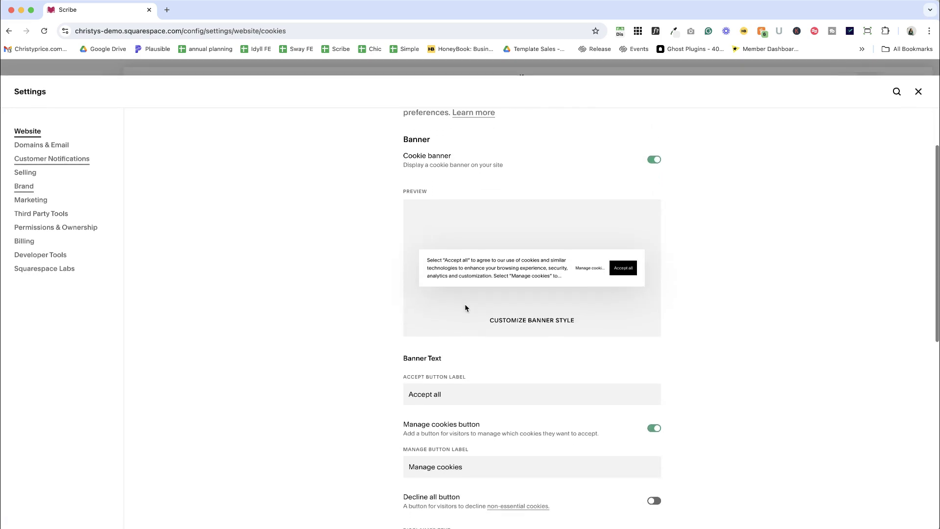
pyautogui.scroll(-1, 466, 308)
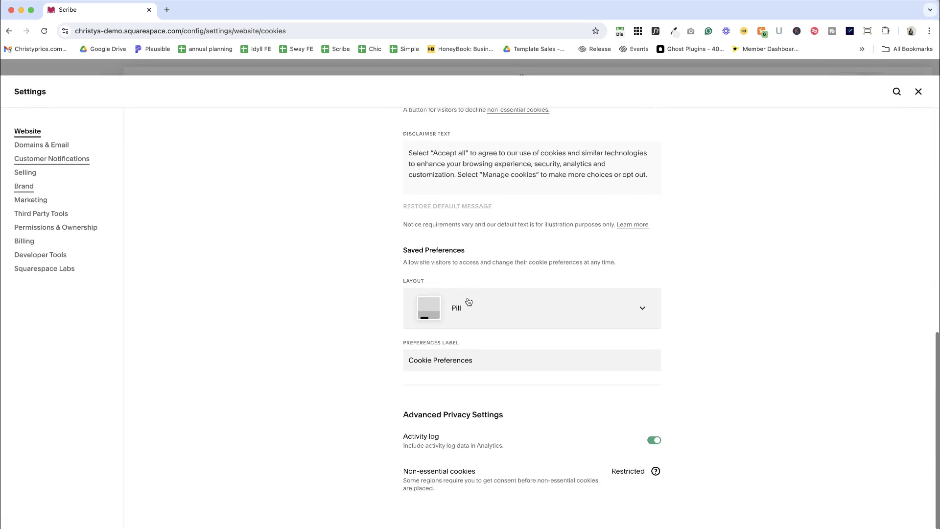
pyautogui.click(462, 306)
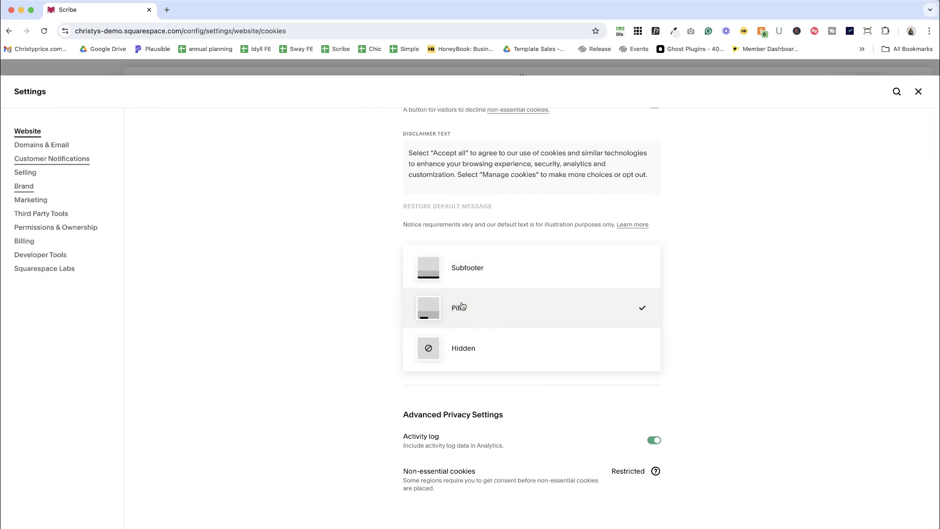
pyautogui.click(423, 274)
pyautogui.click(467, 313)
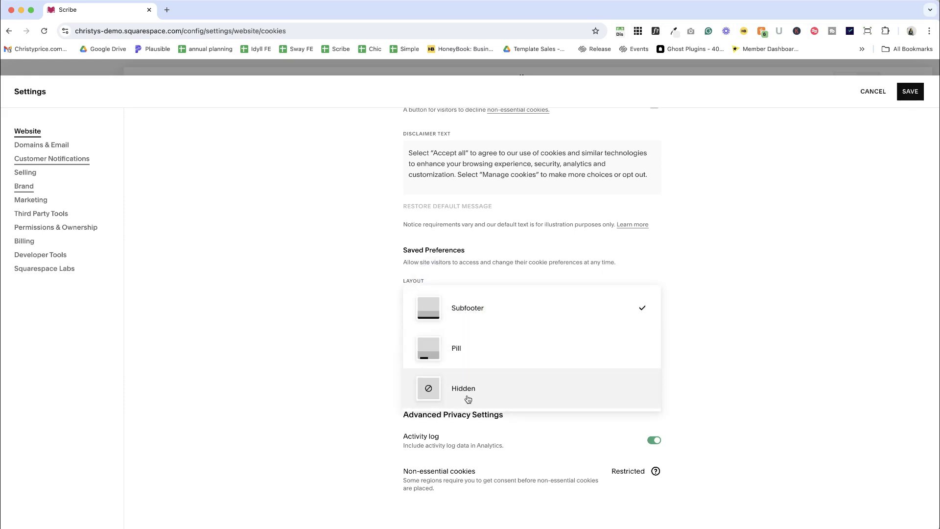
pyautogui.click(735, 365)
pyautogui.click(566, 311)
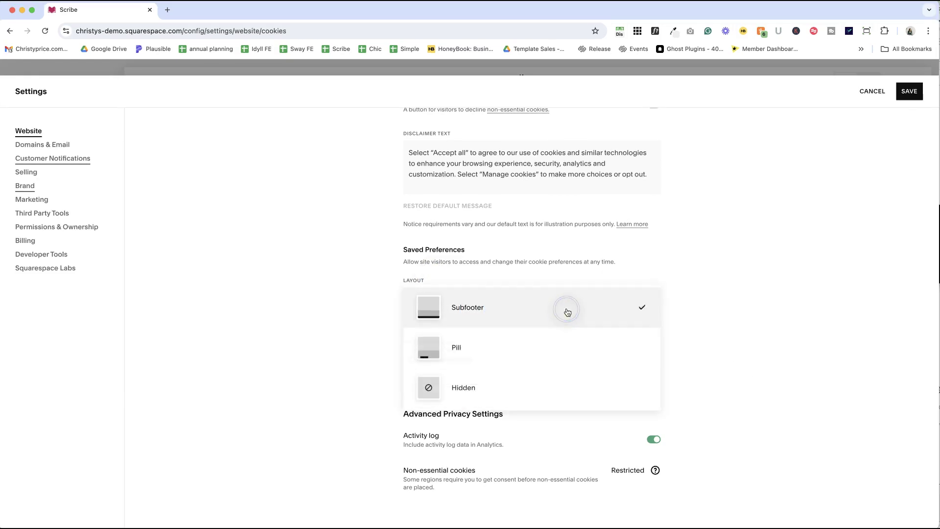
pyautogui.click(495, 389)
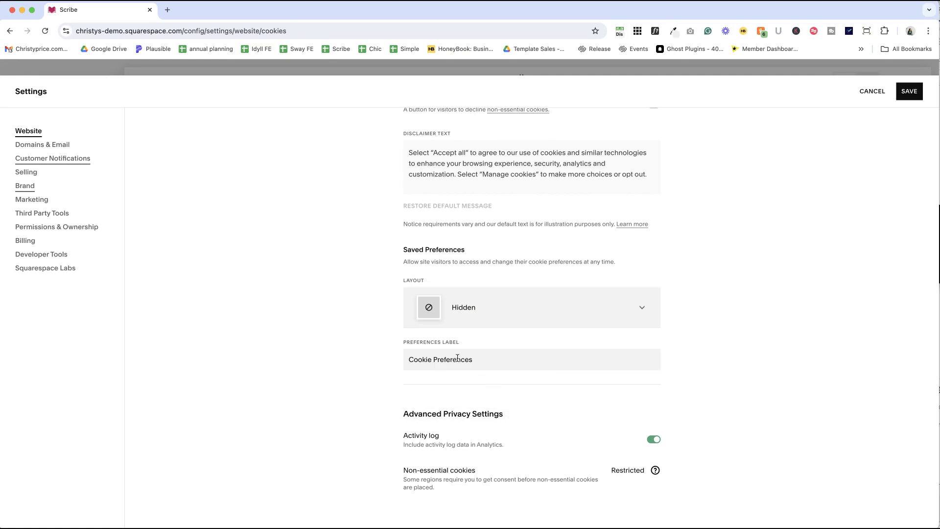
pyautogui.click(480, 310)
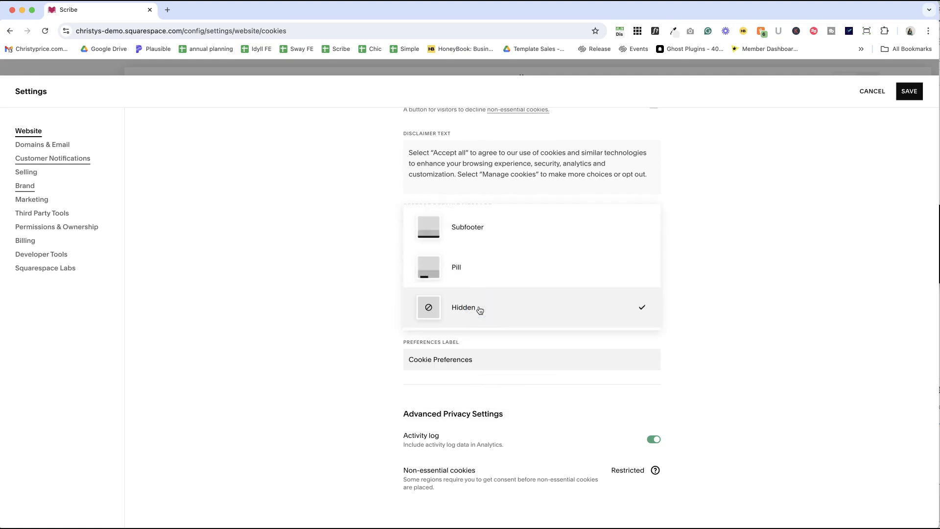
pyautogui.click(478, 274)
pyautogui.click(450, 364)
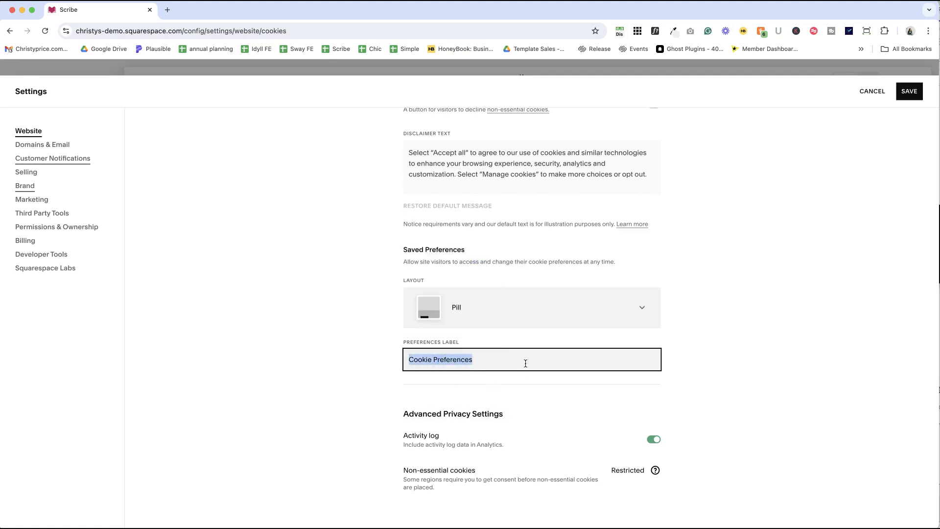
pyautogui.rightClick(907, 92)
pyautogui.press('Escape')
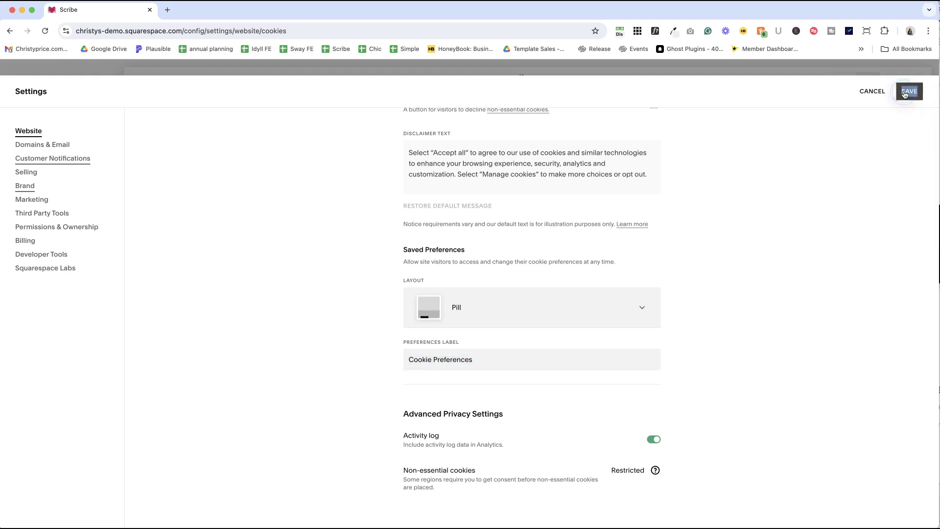
pyautogui.click(903, 98)
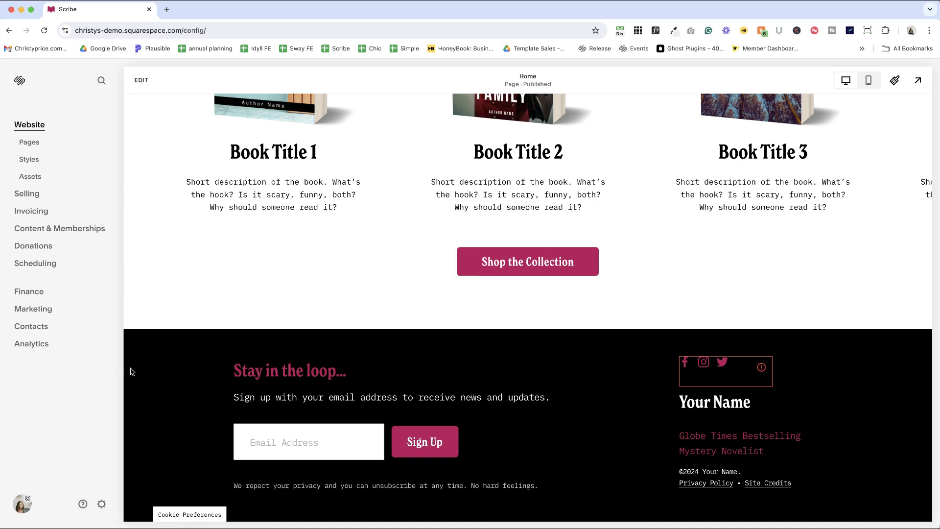
pyautogui.click(101, 505)
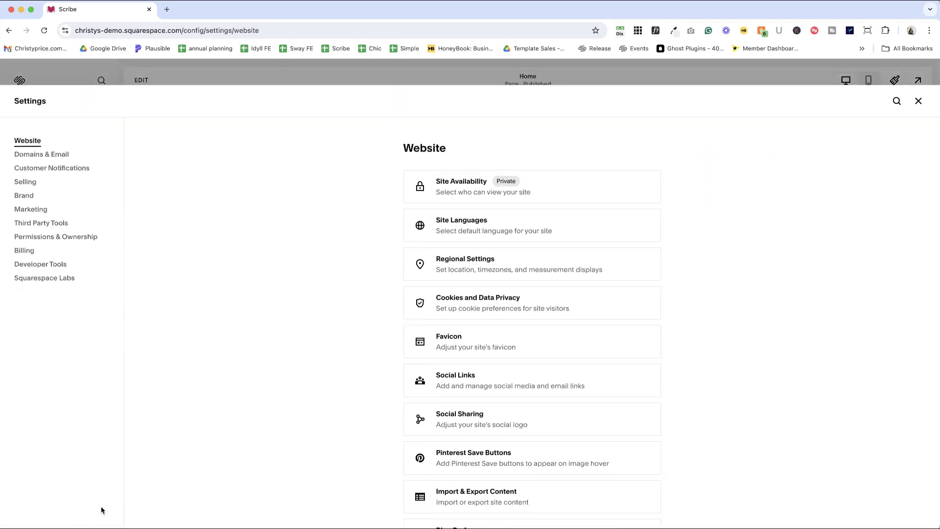
# - In Cookies and Data Privacy, keep the Decline all button on, check its label, and save
pyautogui.click(504, 296)
pyautogui.scroll(-5, 498, 352)
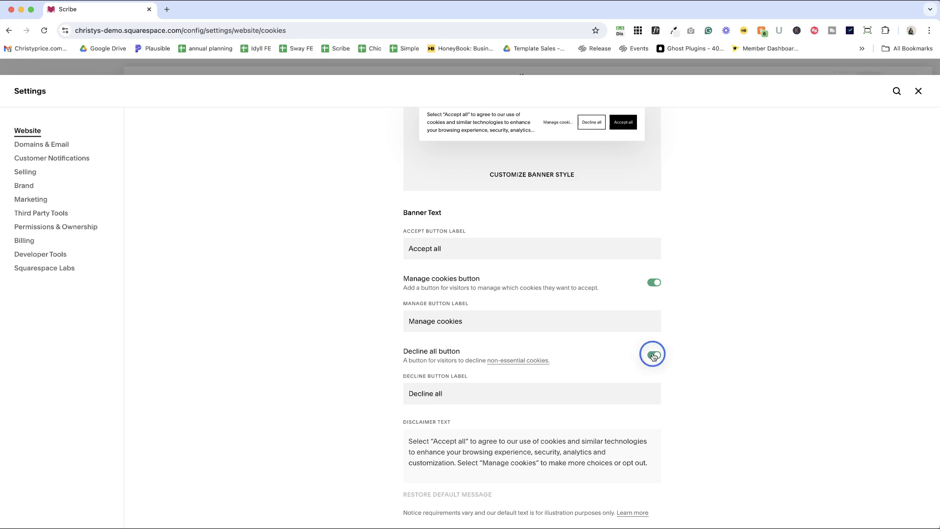
pyautogui.click(654, 356)
pyautogui.click(656, 357)
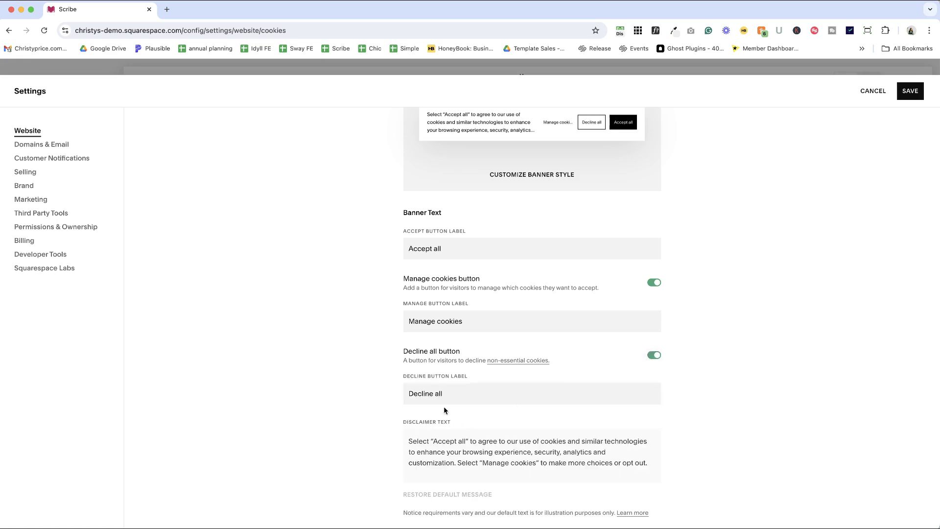
pyautogui.moveTo(410, 389); pyautogui.dragTo(466, 388)
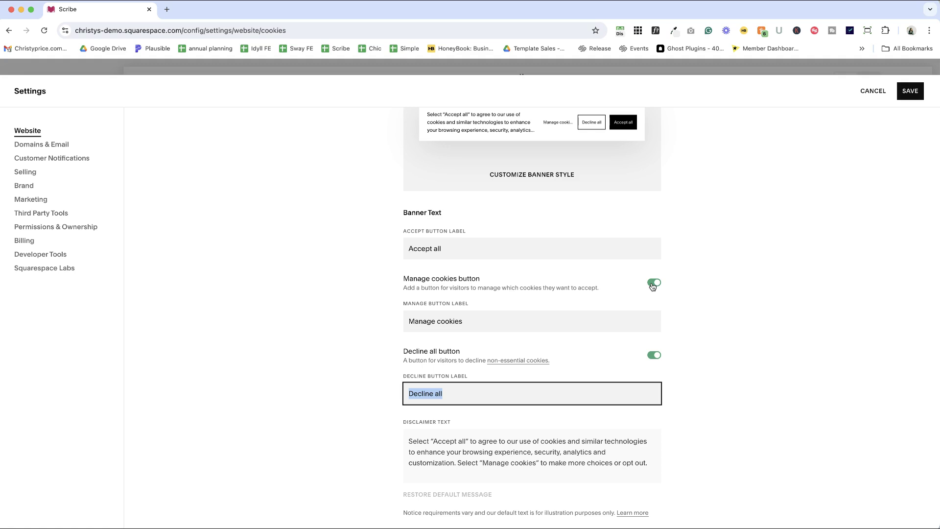
pyautogui.click(910, 90)
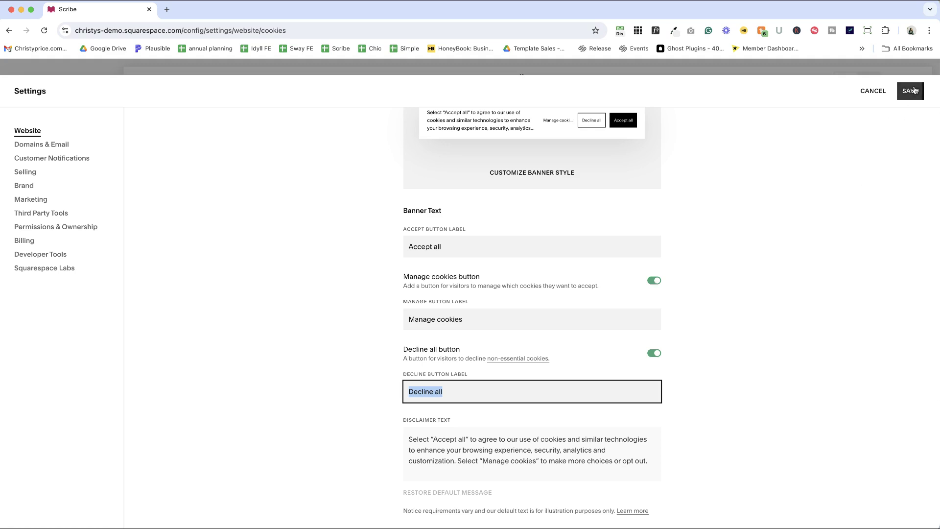